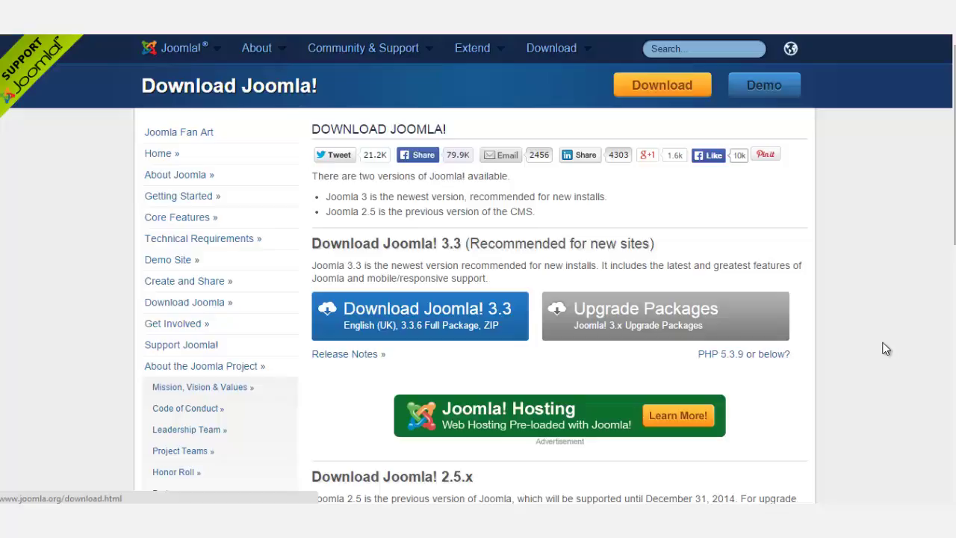
Step: Switch to QuickInstall, choose Joomla from the CMS software and continue to its installation form
key("ctrl+Tab")
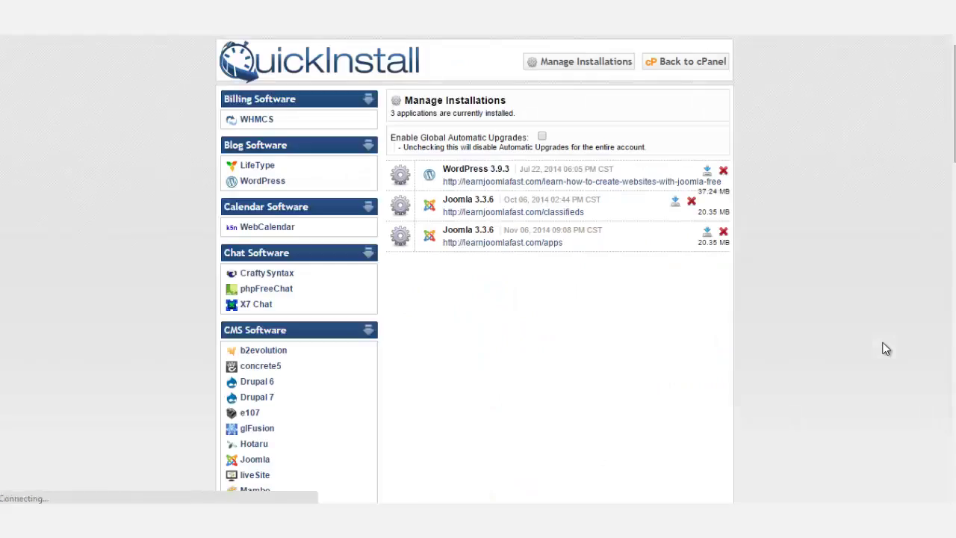
scroll(885, 349, "down", 3)
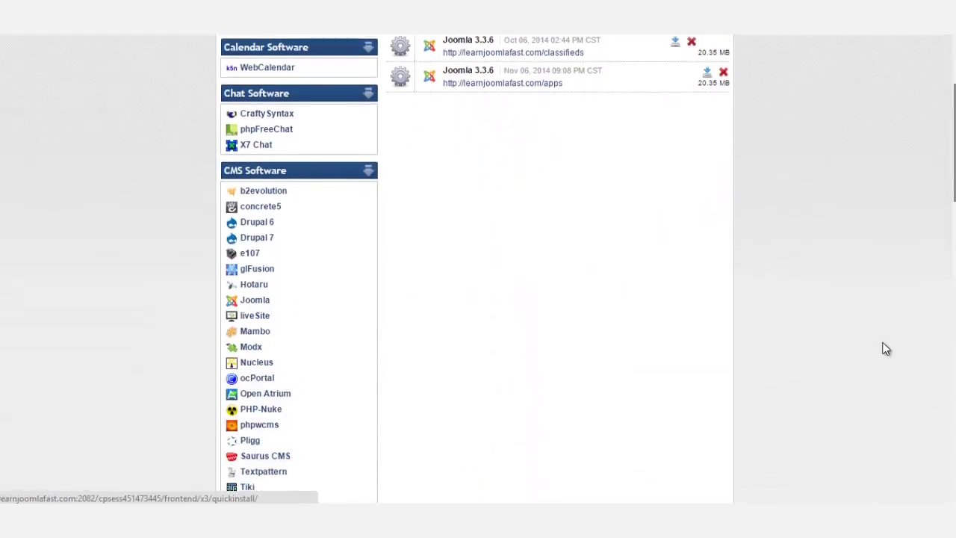
scroll(885, 348, "down", 1)
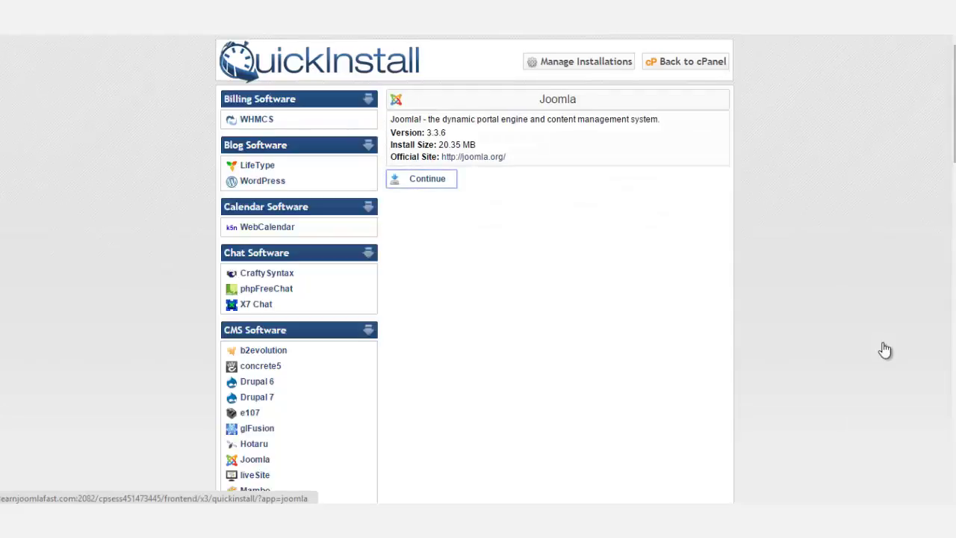
left_click(422, 179)
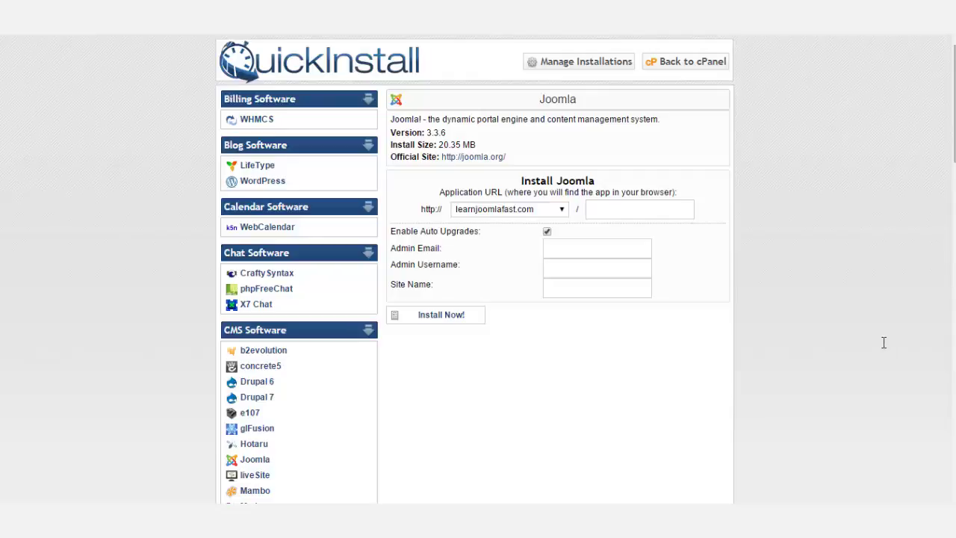
key("Tab")
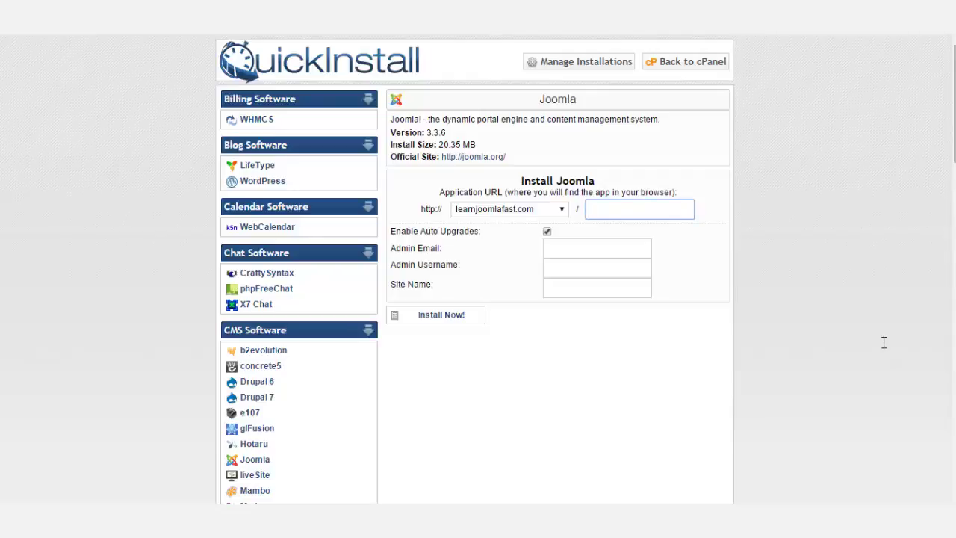
left_click(882, 343)
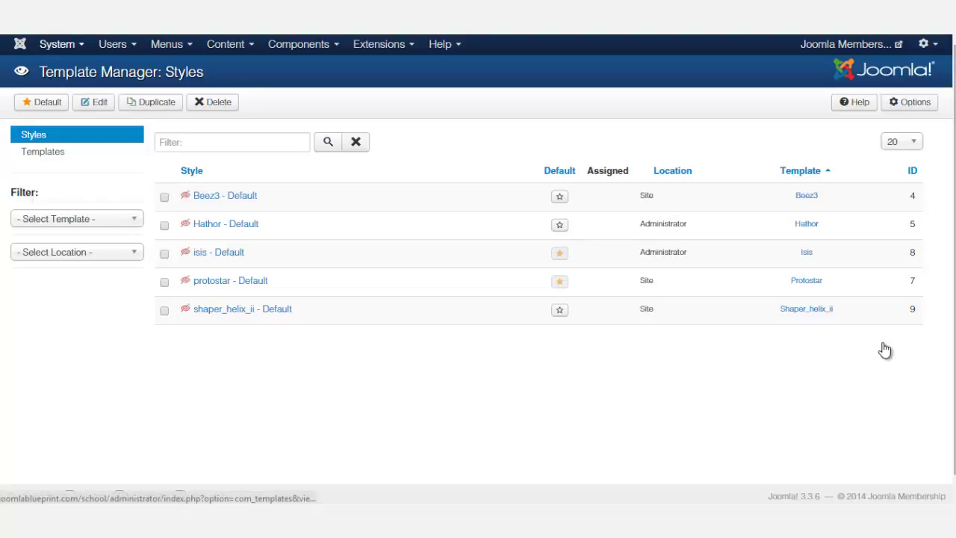
Step: Open the Global Configuration of the Joomla site at the Default Editor setting
left_click(62, 44)
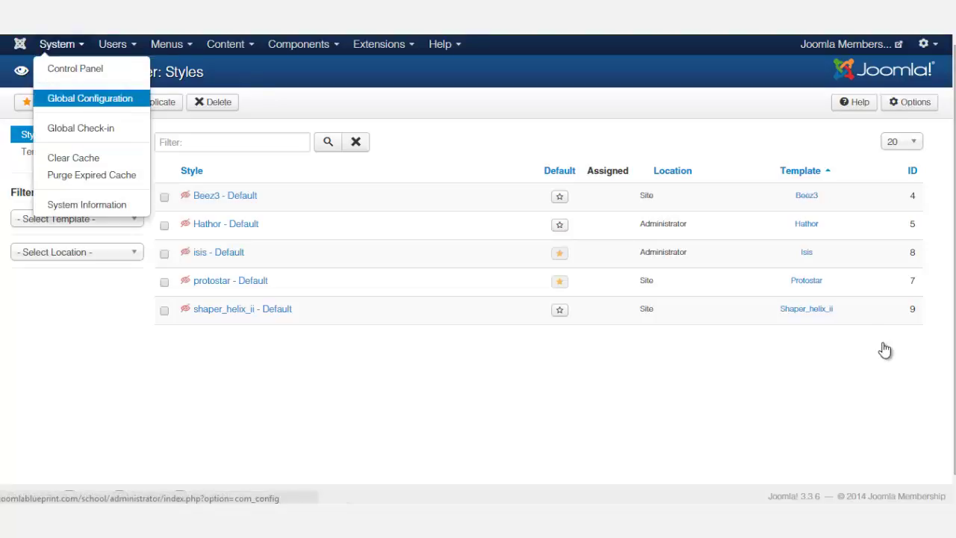
left_click(90, 98)
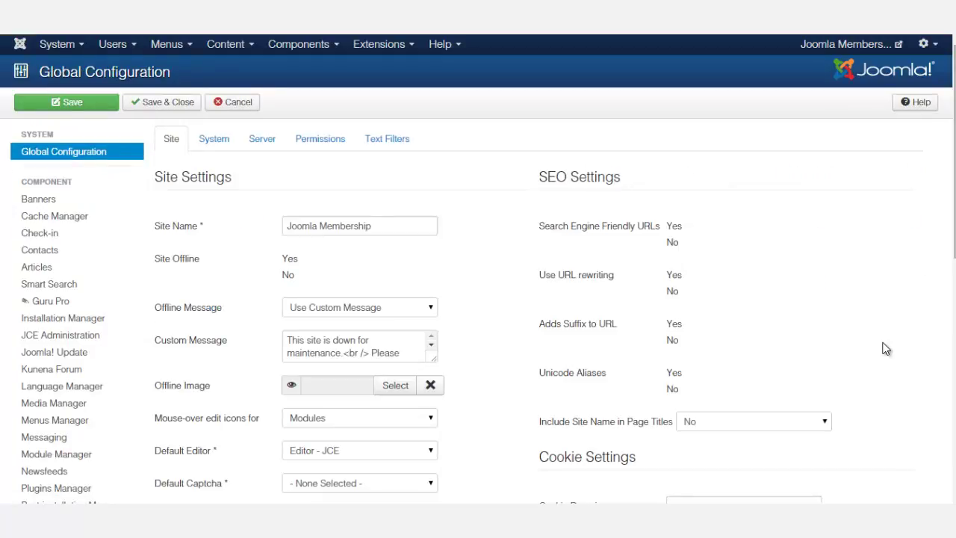
scroll(885, 349, "down", 3)
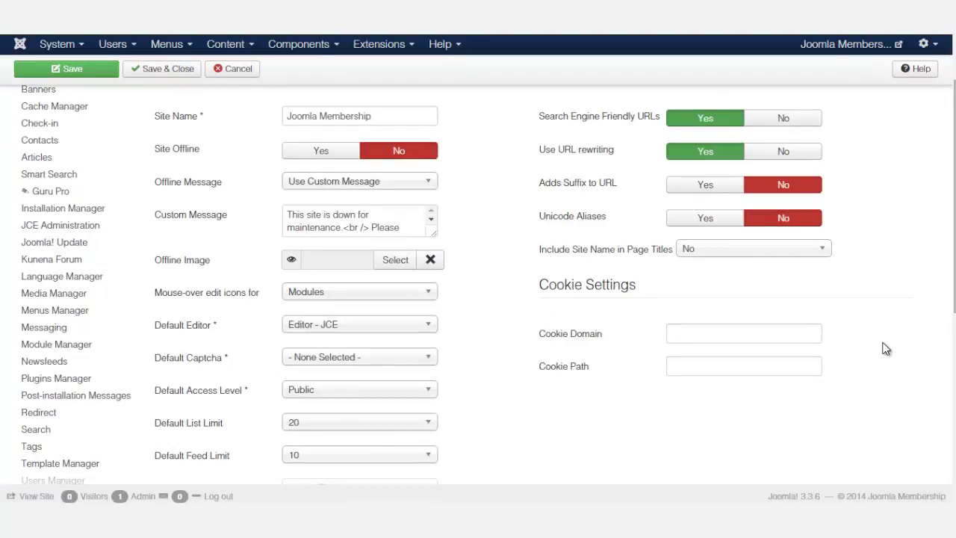
Step: Examine the editors offered for the Default Editor setting and close the choices without picking another one
left_click(359, 324)
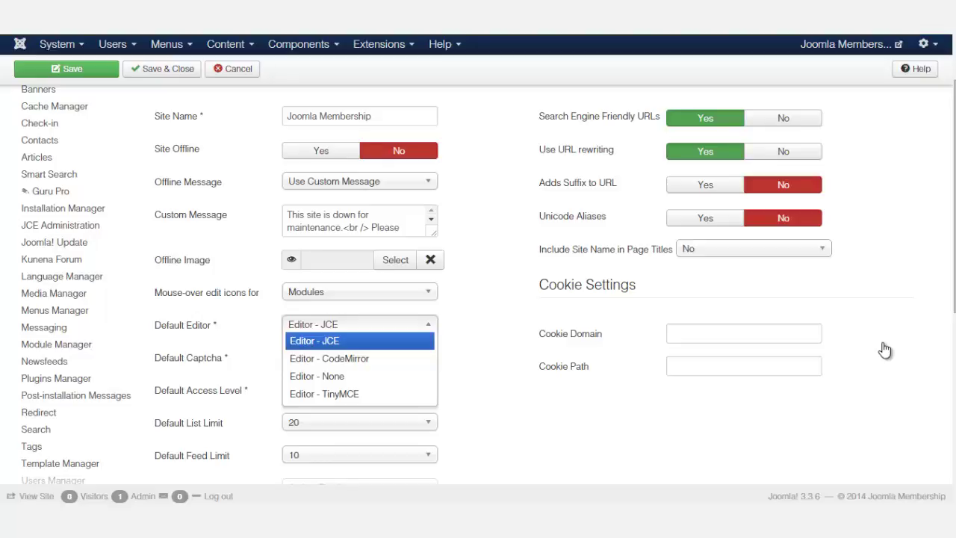
key("Down")
key("Down")
key("Down")
key("Up")
key("Up")
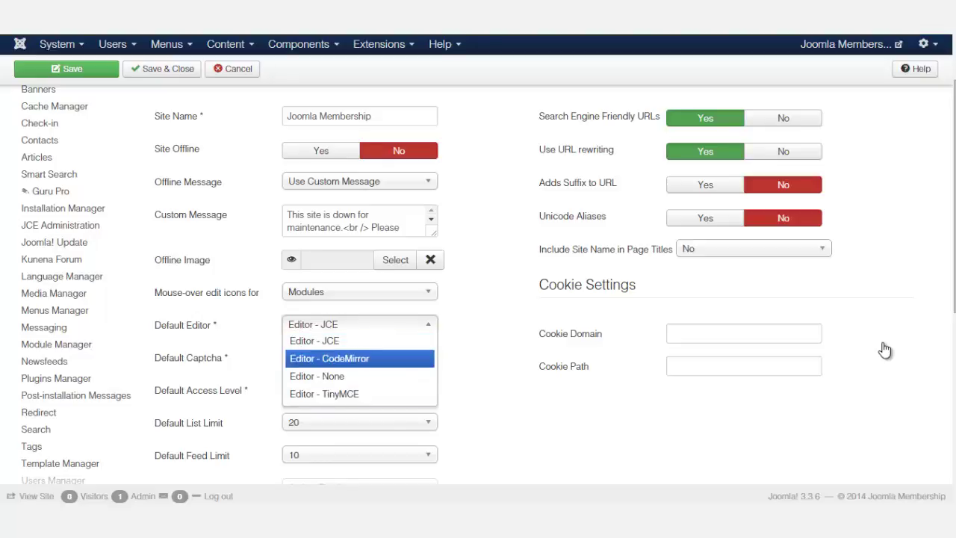
key("Down")
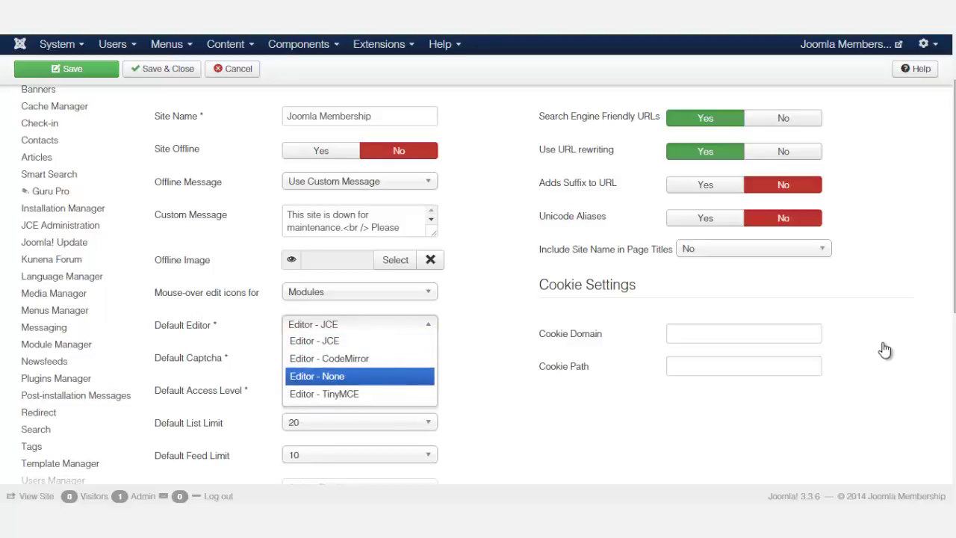
key("Down")
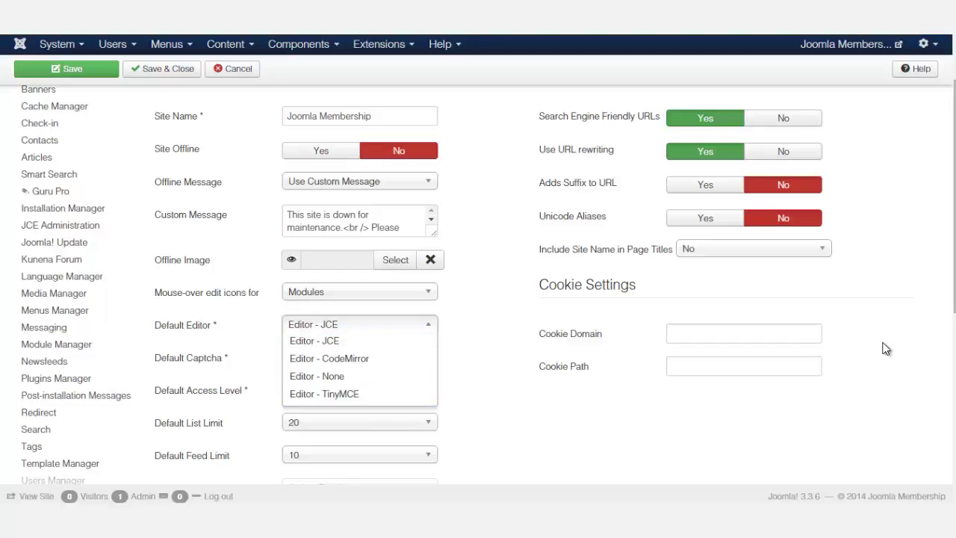
left_click(885, 349)
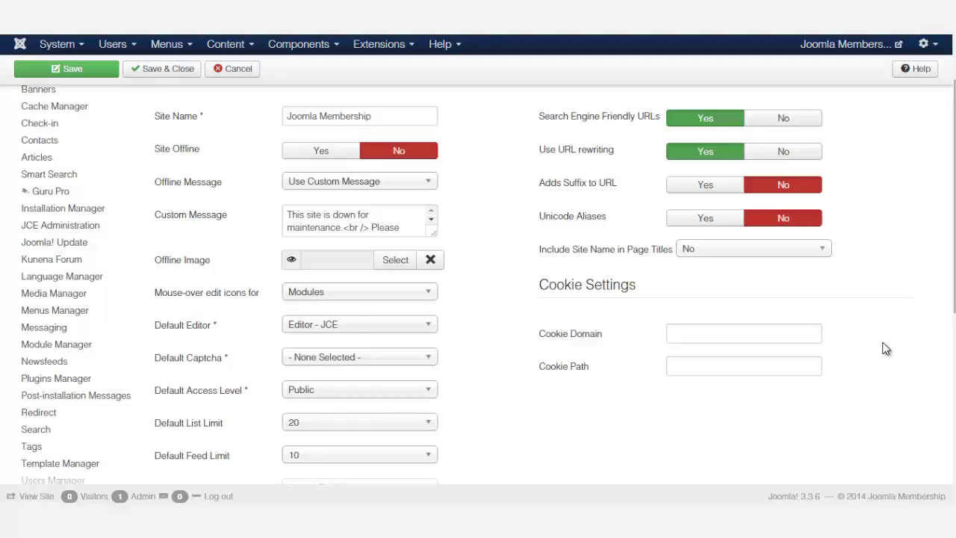
left_click(359, 324)
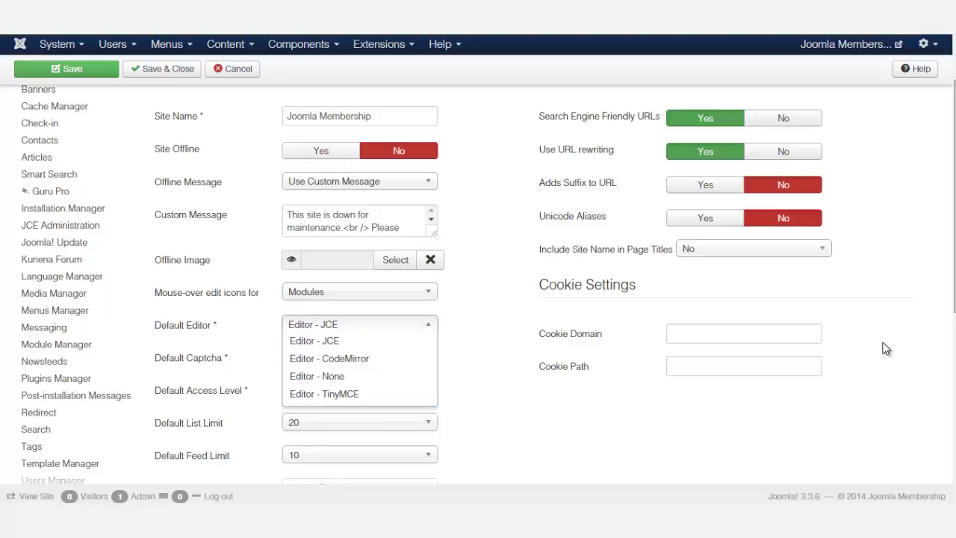
key("Escape")
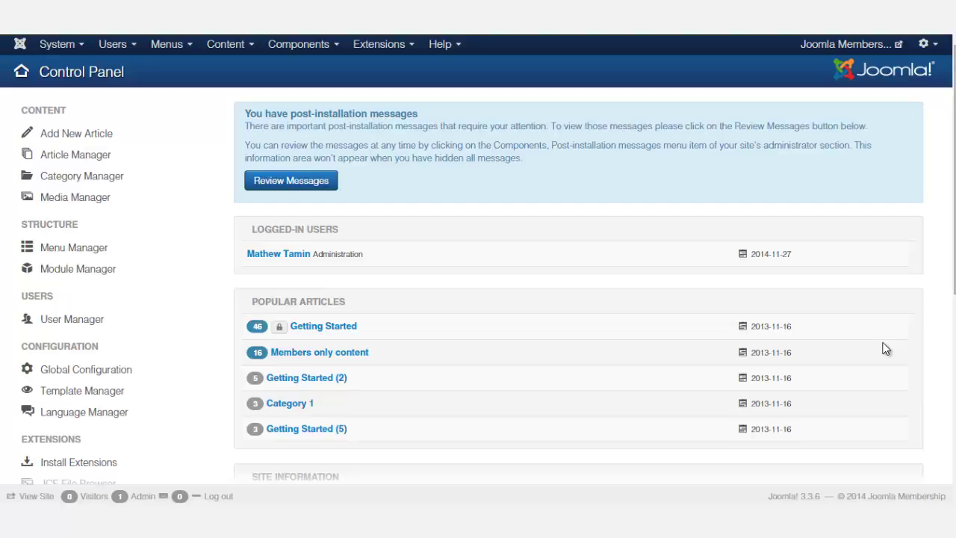
Step: Open the Extension Manager's install page and browse the popular extensions offered for installation from the web
left_click(383, 45)
left_click(400, 68)
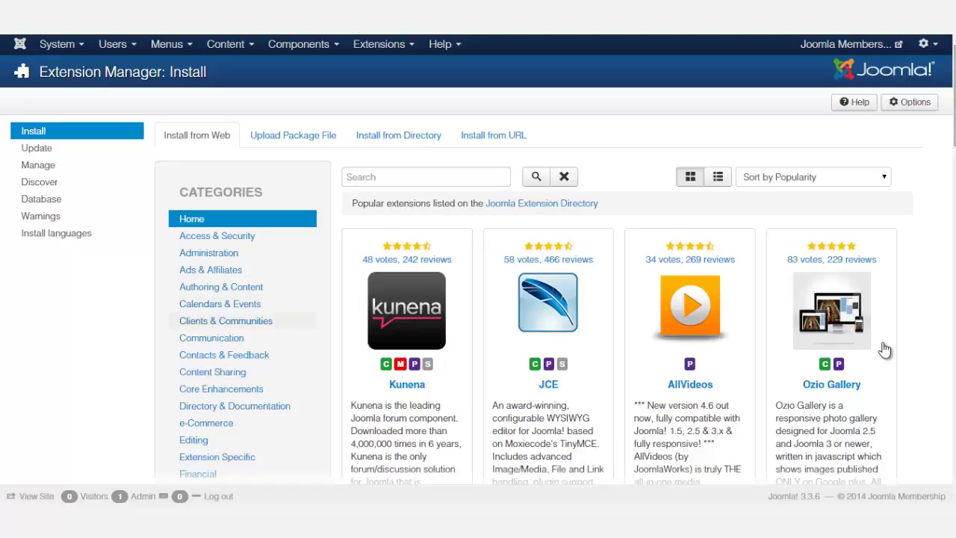
scroll(884, 349, "down", 4)
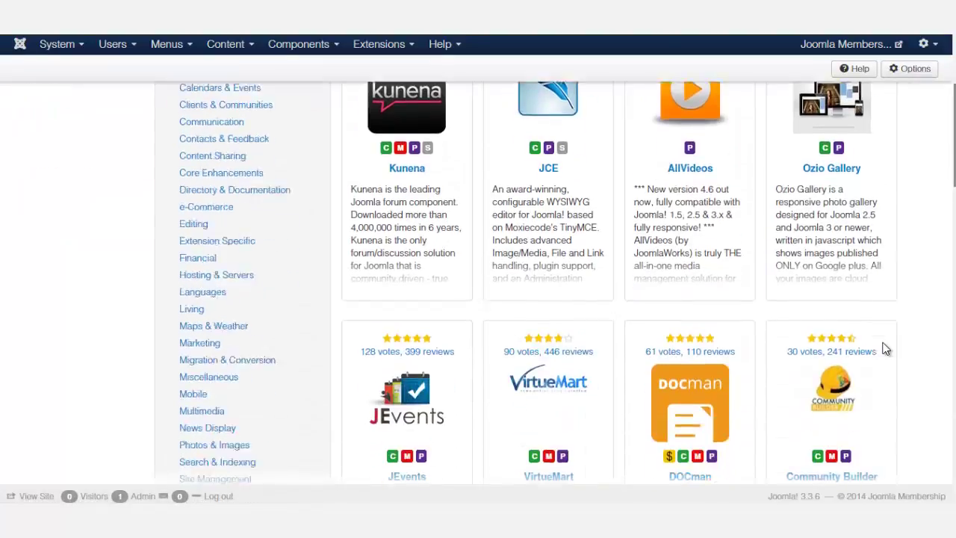
scroll(884, 348, "down", 1)
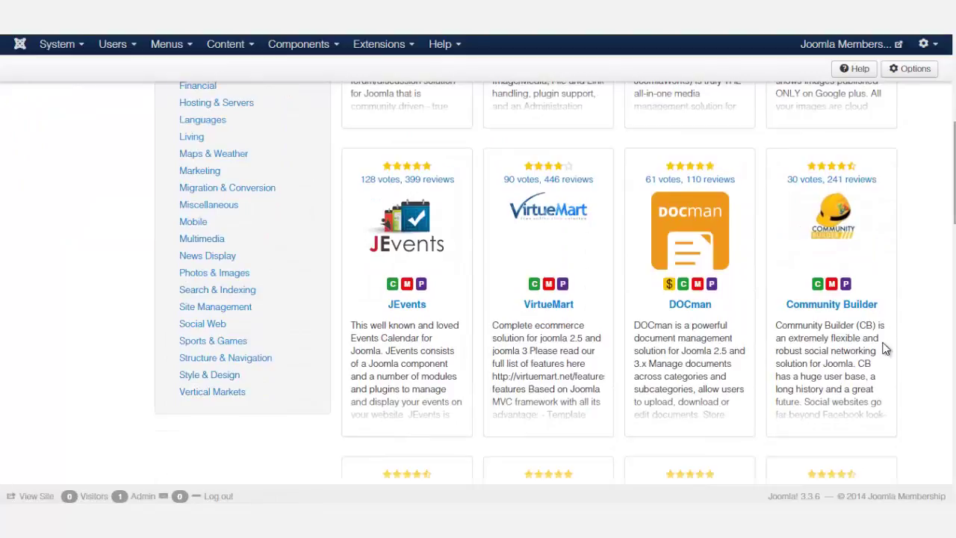
scroll(884, 348, "up", 2)
scroll(884, 349, "up", 3)
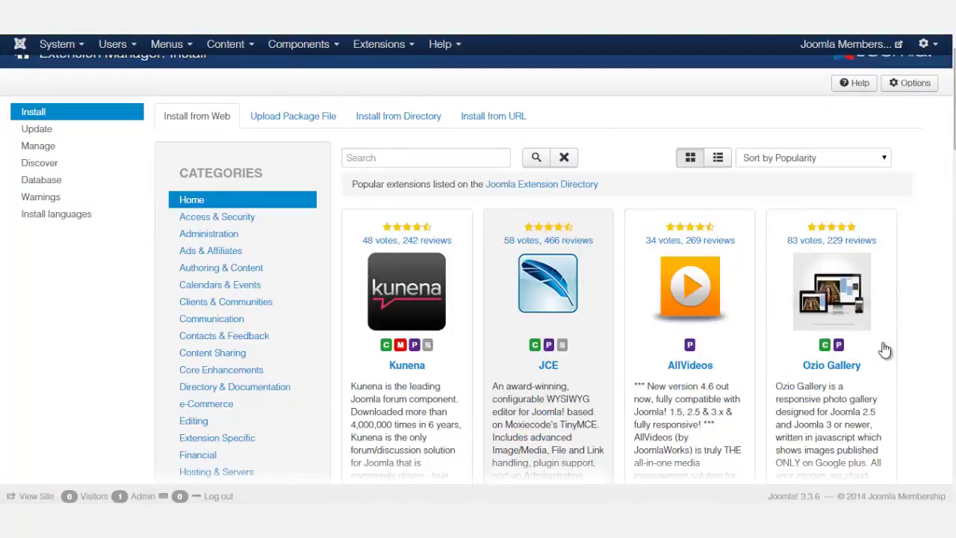
scroll(884, 349, "down", 3)
scroll(884, 349, "up", 1)
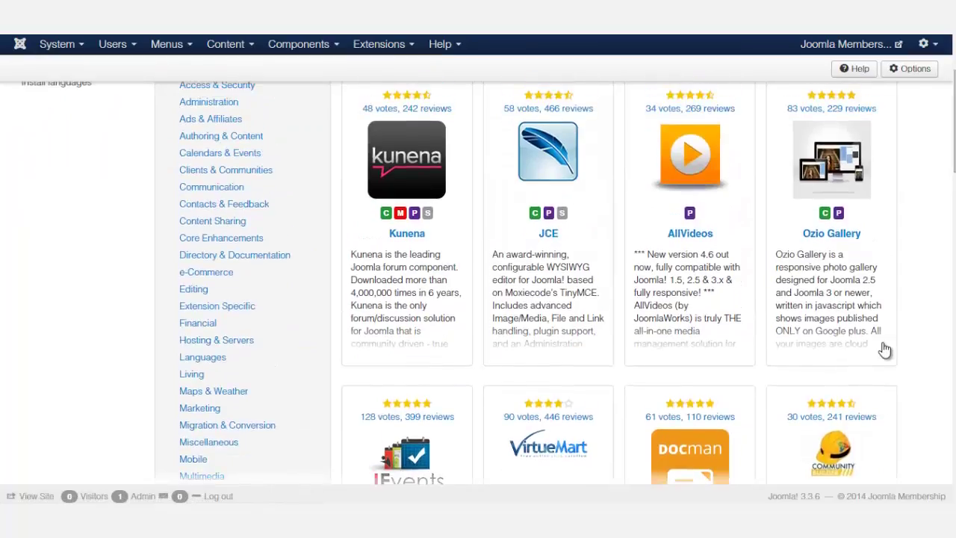
left_click(884, 349)
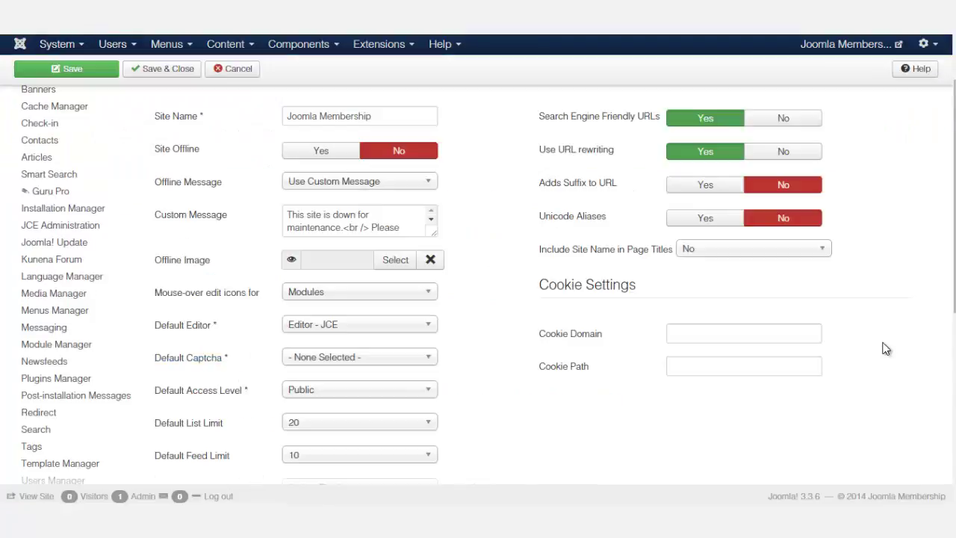
Step: Compare the JCE and TinyMCE choices for the Default Editor in the site settings, keeping the current selection
scroll(884, 348, "up", 2)
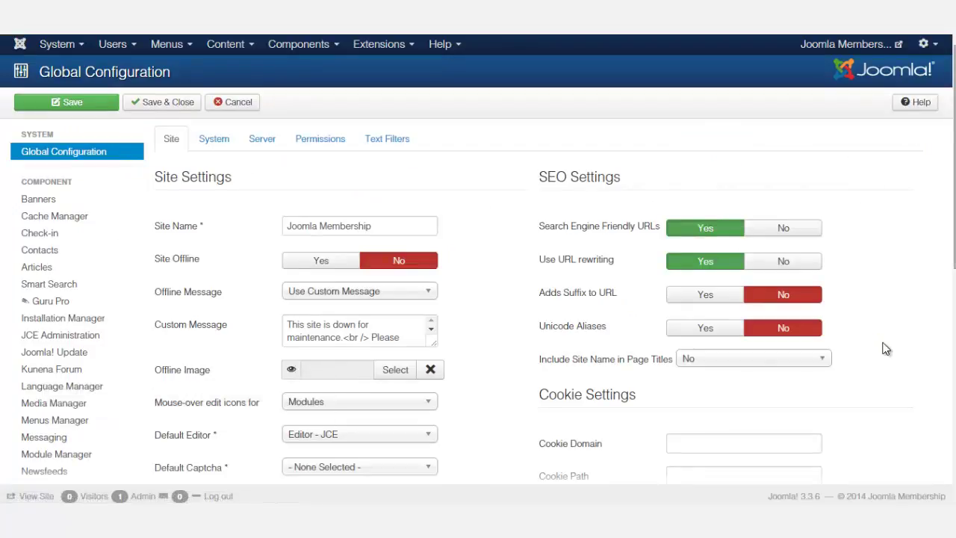
scroll(885, 348, "down", 3)
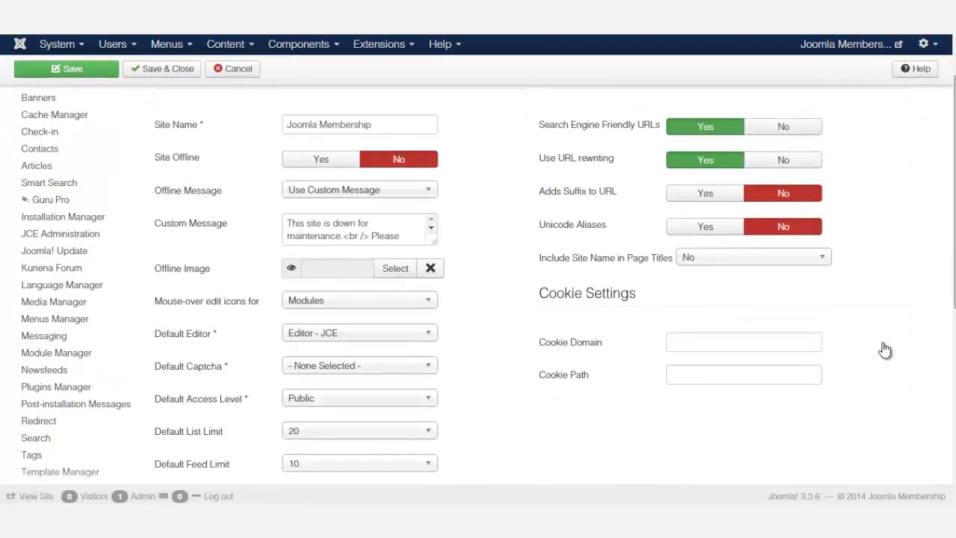
key("Down")
key("Down")
key("Down")
key("Down")
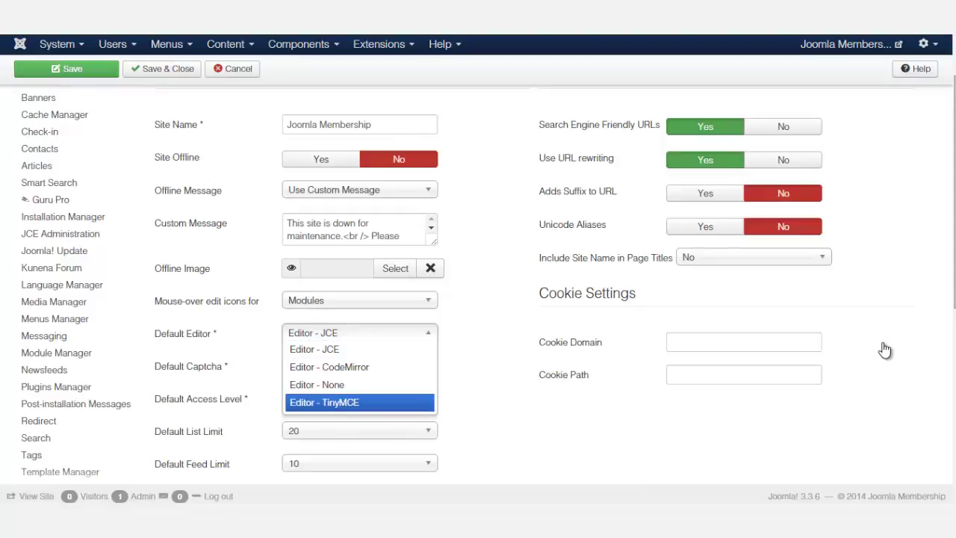
key("Up")
key("Up")
key("Up")
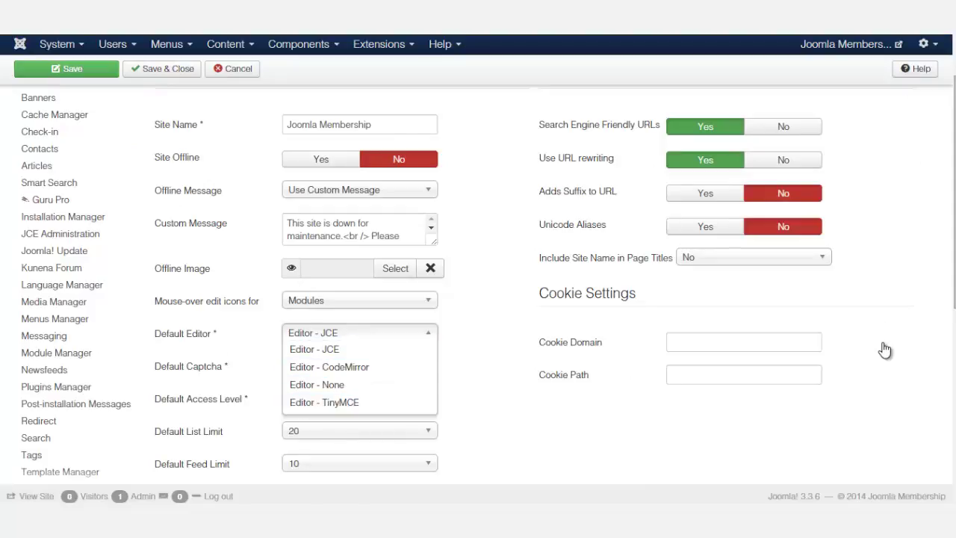
key("Up")
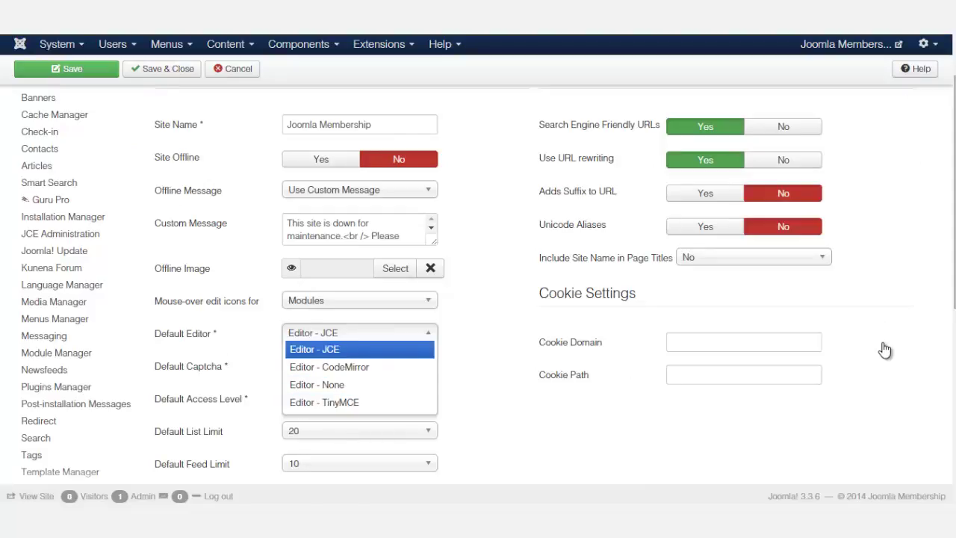
key("Down")
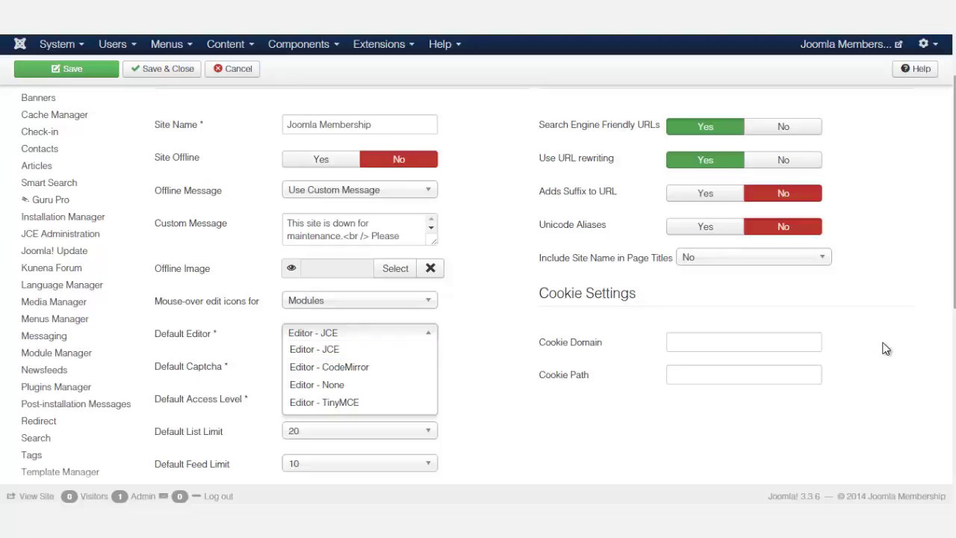
key("Escape")
scroll(885, 349, "up", 3)
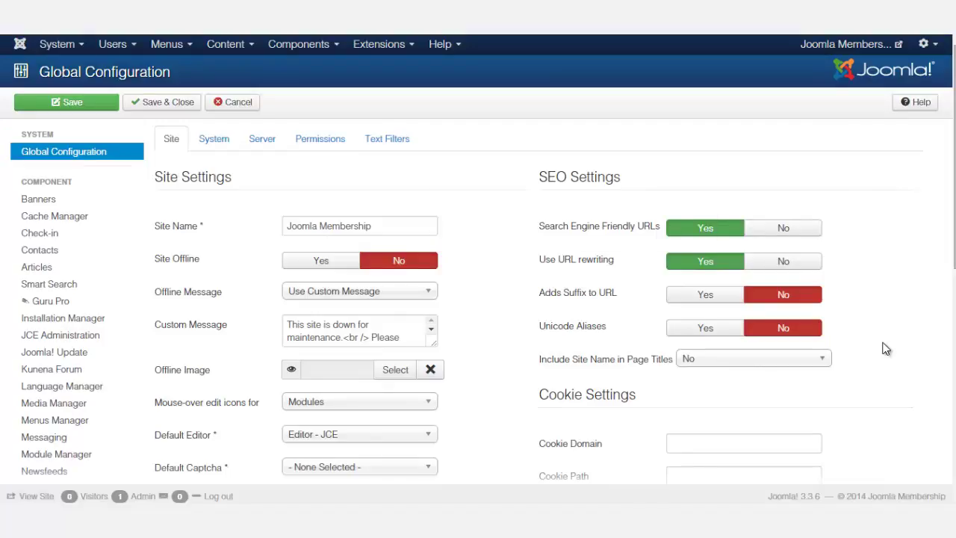
scroll(885, 349, "down", 3)
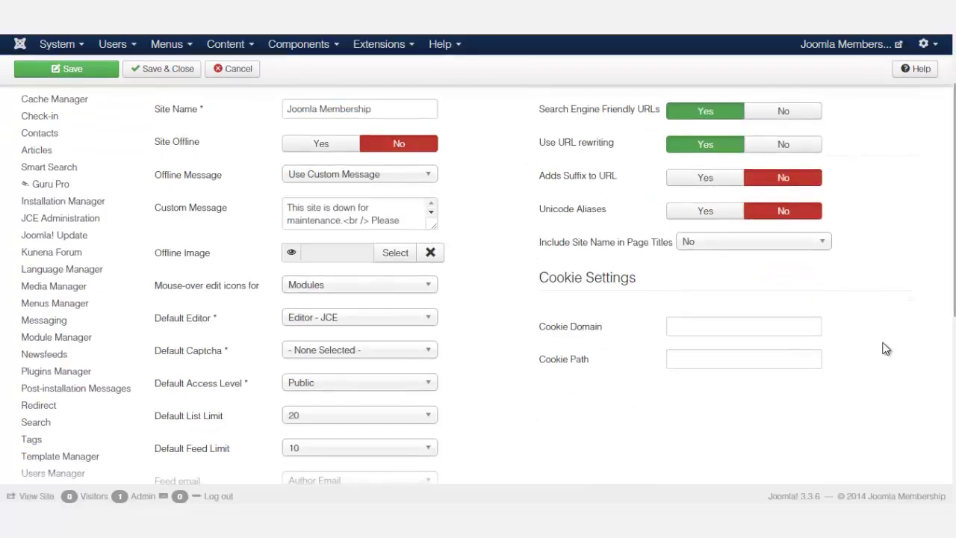
scroll(885, 349, "up", 3)
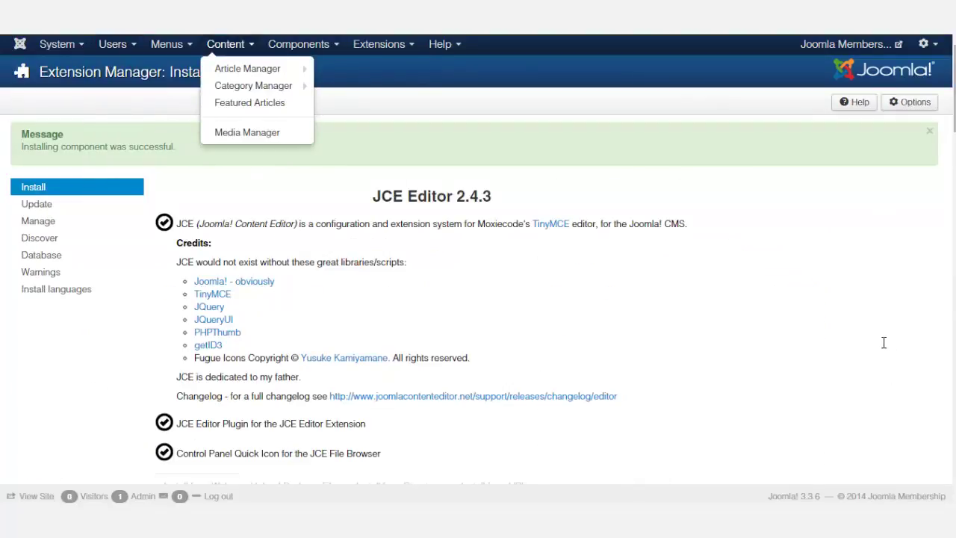
left_click(883, 342)
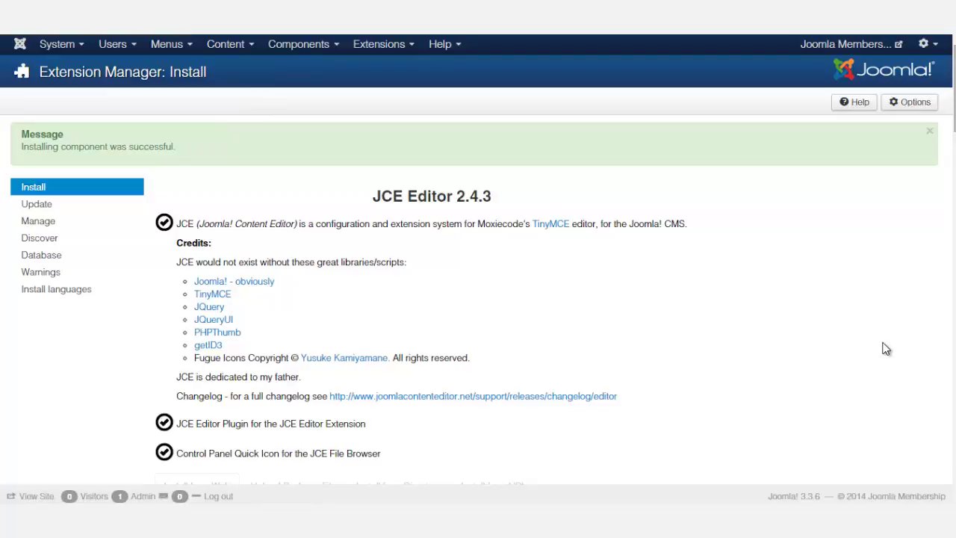